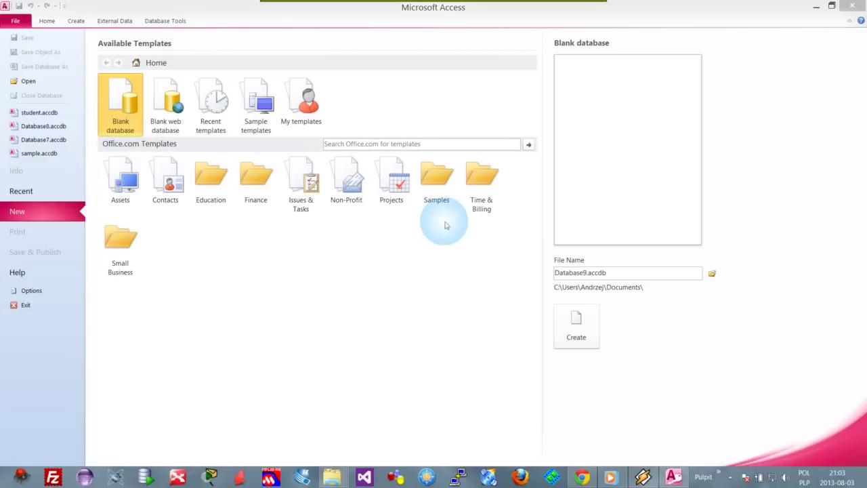
Step: Create a blank database with the file name kursy.accdb
click(587, 272)
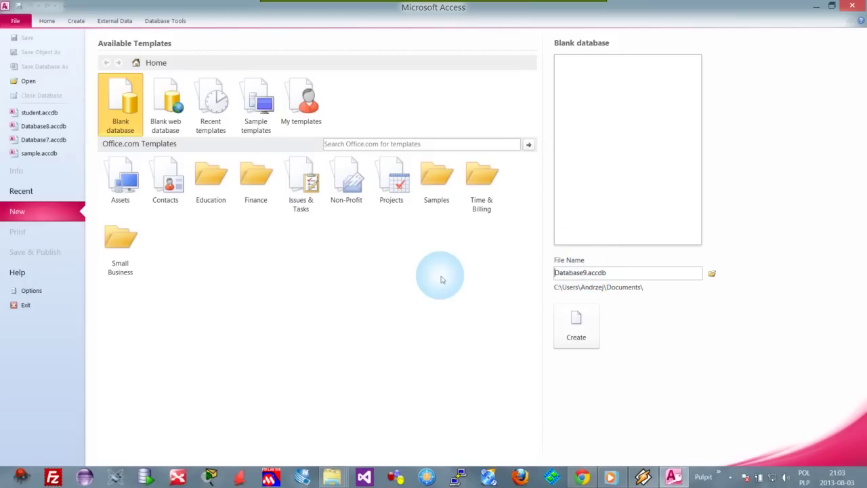
key(BackSpace)
key(BackSpace)
key(BackSpace)
key(BackSpace)
key(BackSpace)
key(BackSpace)
key(BackSpace)
key(BackSpace)
key(Delete)
text(Stu)
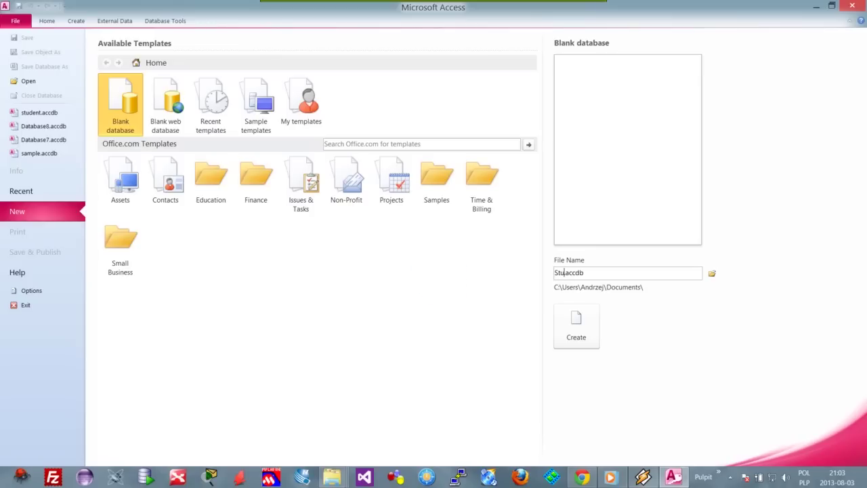
key(BackSpace)
key(BackSpace)
key(BackSpace)
text(kursy)
click(486, 370)
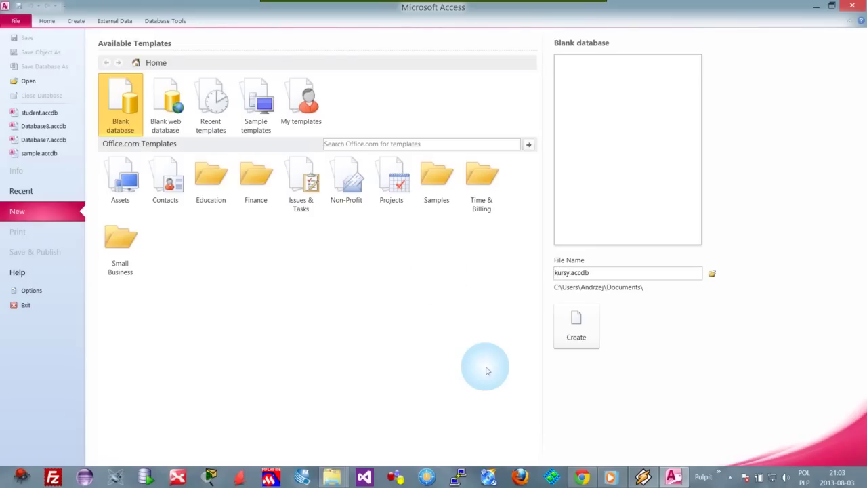
click(576, 328)
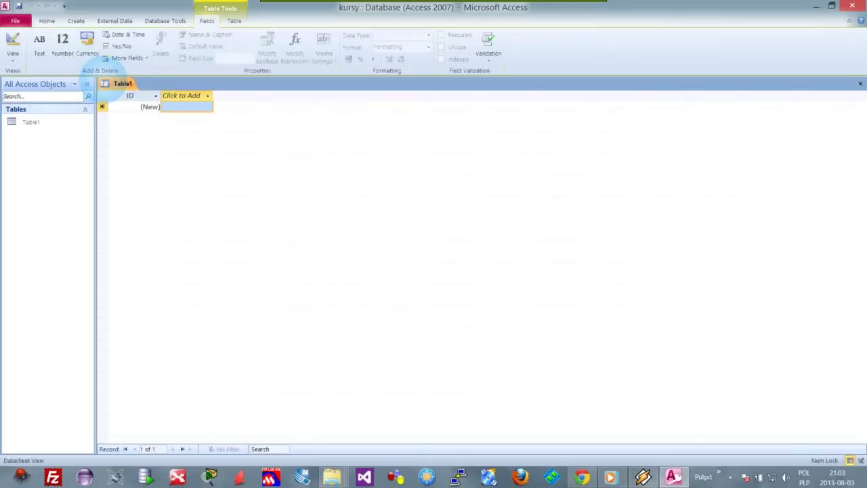
Step: Switch the new table to Design view, saving it under the name Student
click(32, 123)
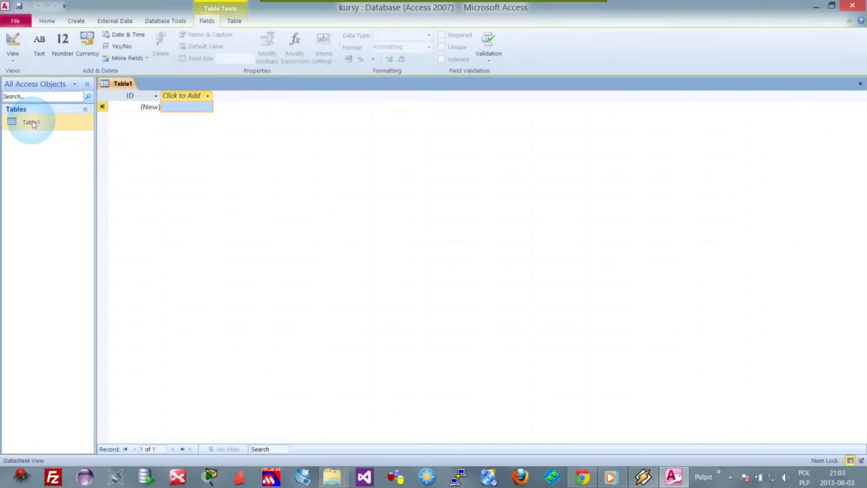
click(135, 141)
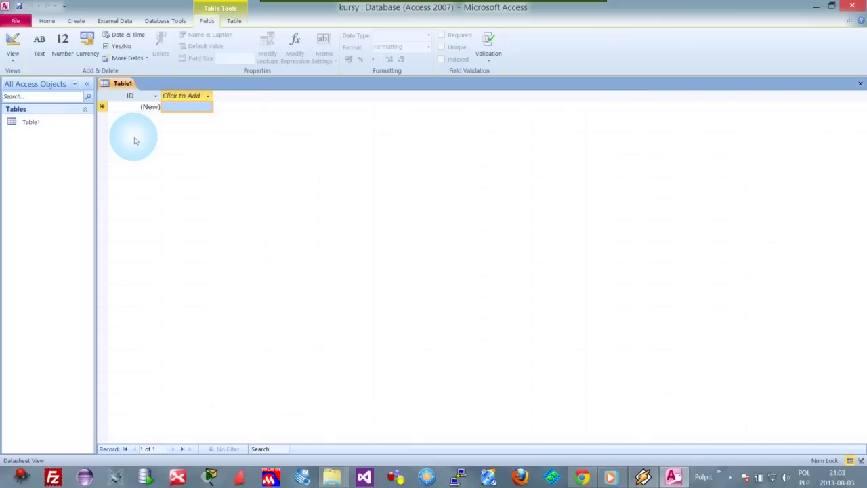
click(22, 37)
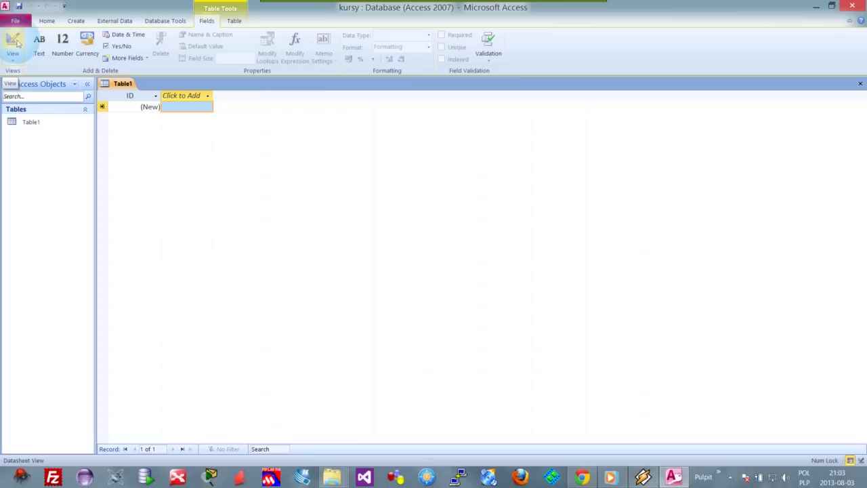
click(13, 42)
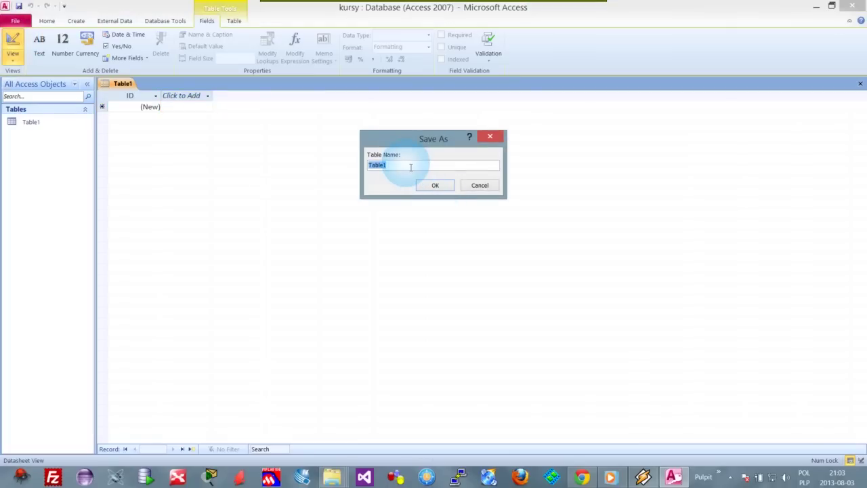
text(Student)
key(Return)
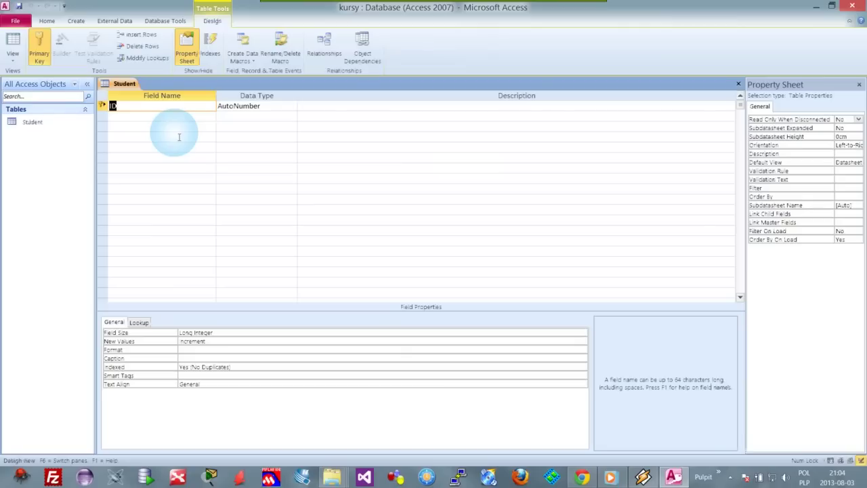
Step: Rename the ID field to "ID Student" and give it the description "Identyfiaktor studenta"
click(140, 107)
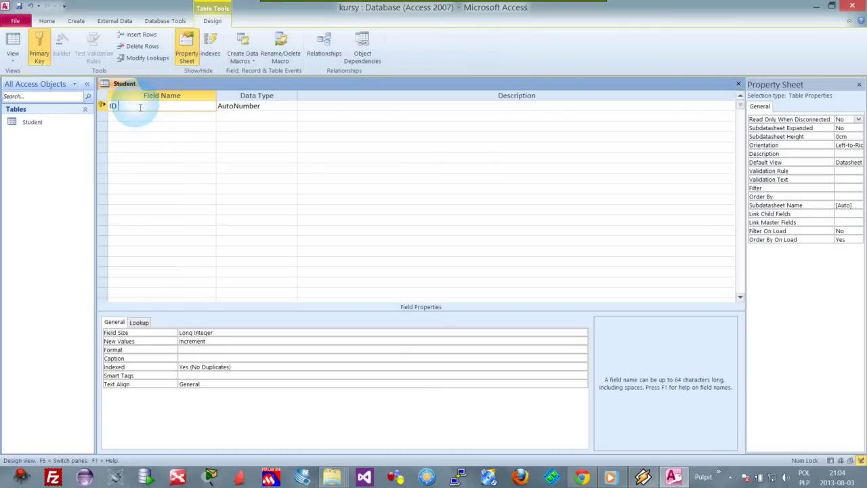
text(Student)
key(Tab)
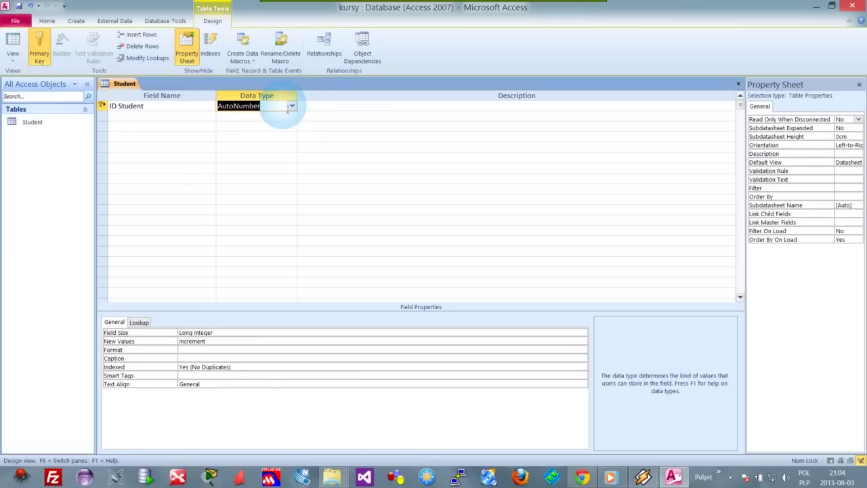
click(311, 107)
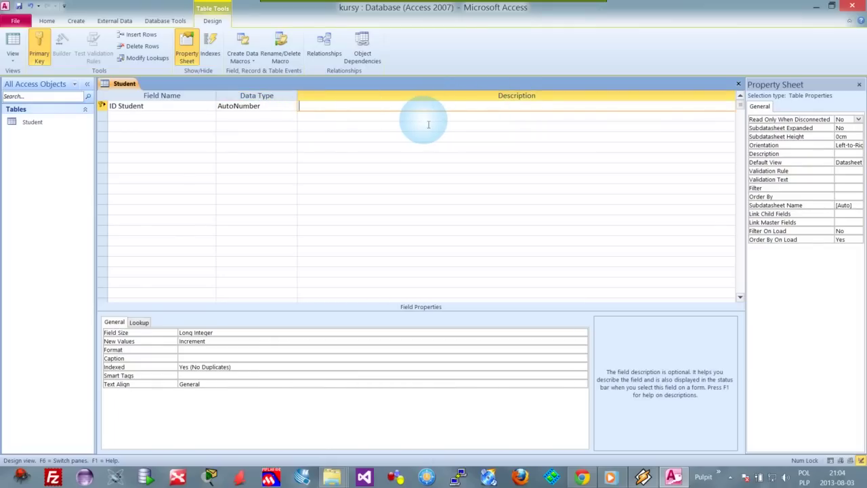
text(Identyfiaktor studenta)
key(Return)
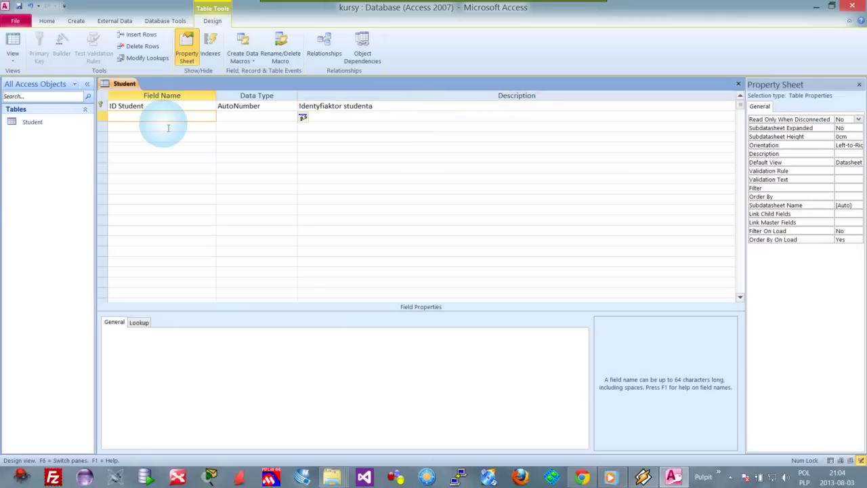
Step: Add a Text field named "Imię" with a field size of 30 to the Student table
text(Imię)
key(Return)
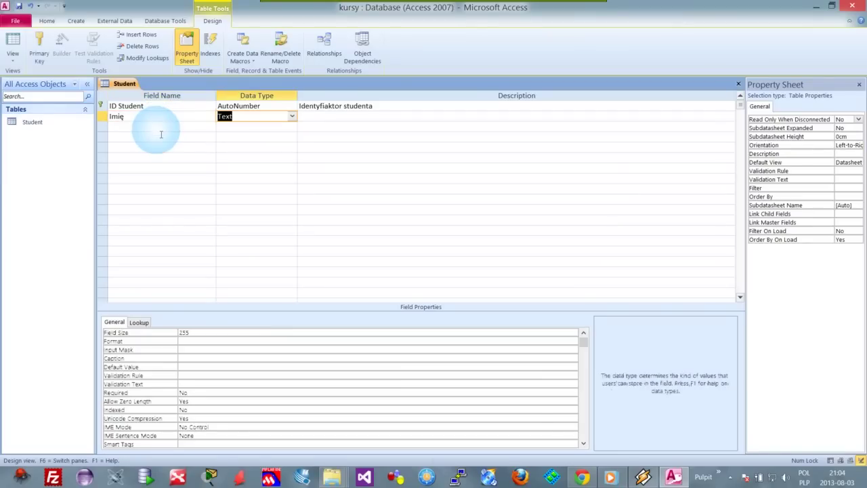
click(199, 332)
click(116, 332)
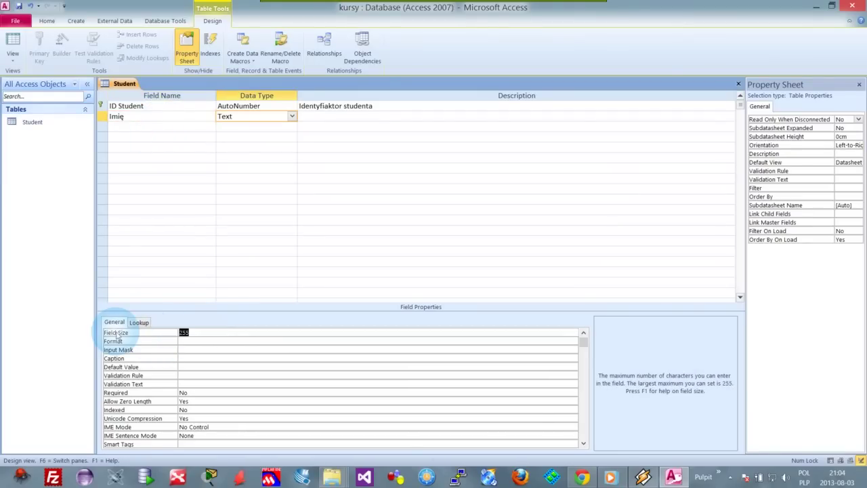
text(30)
key(Return)
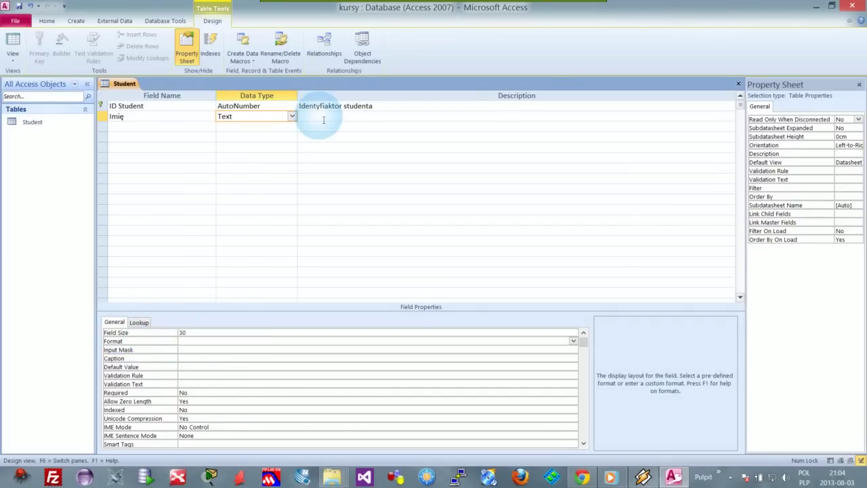
Step: Add a Text field named "Nazwisko" with a field size of 50 below Imię
click(157, 126)
text(N)
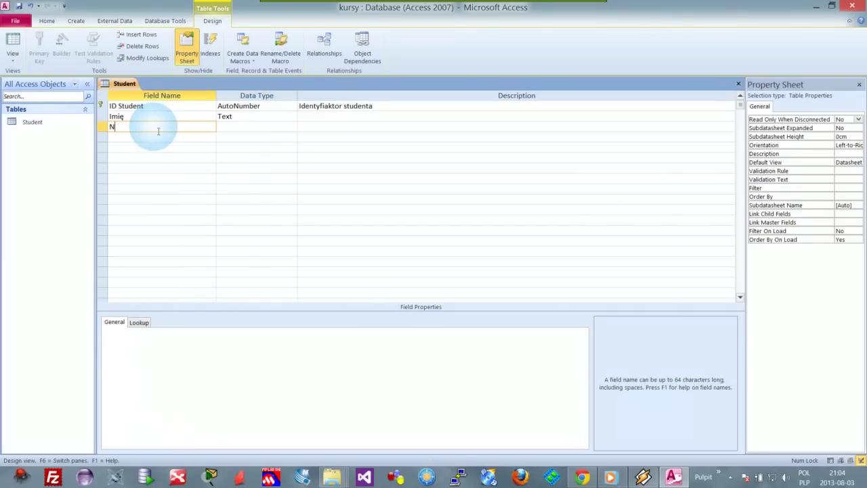
text(azwisko)
key(Return)
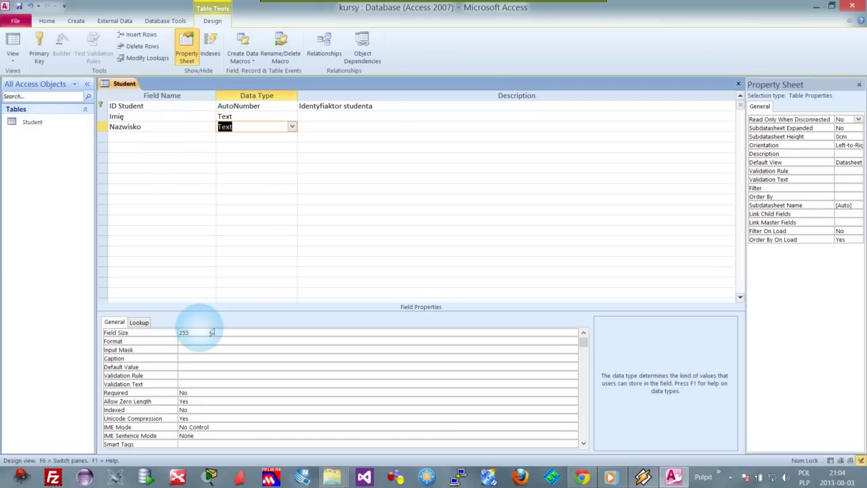
double_click(212, 332)
text(50)
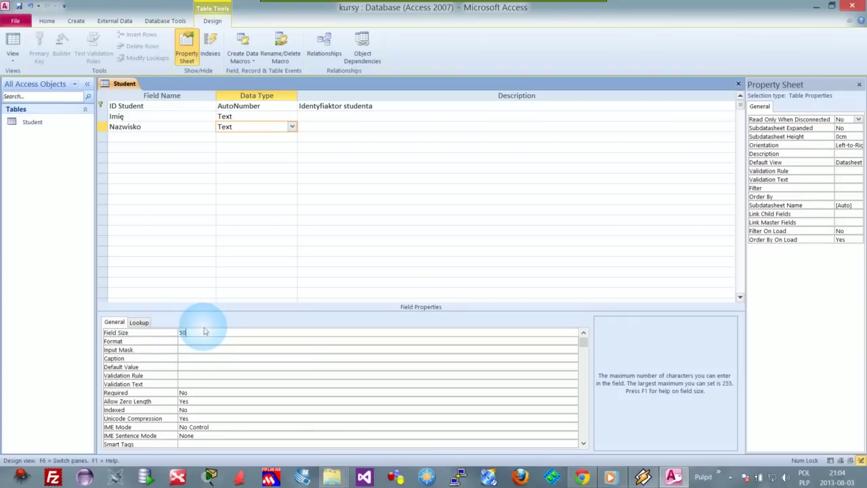
Step: Add a Text field named "Telefon" with a field size of 15 and save the Student table
click(212, 139)
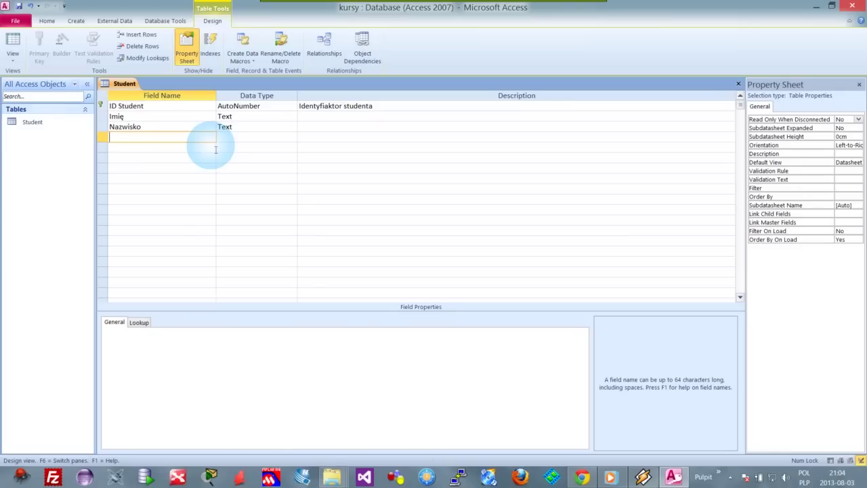
text(Telefon)
key(Tab)
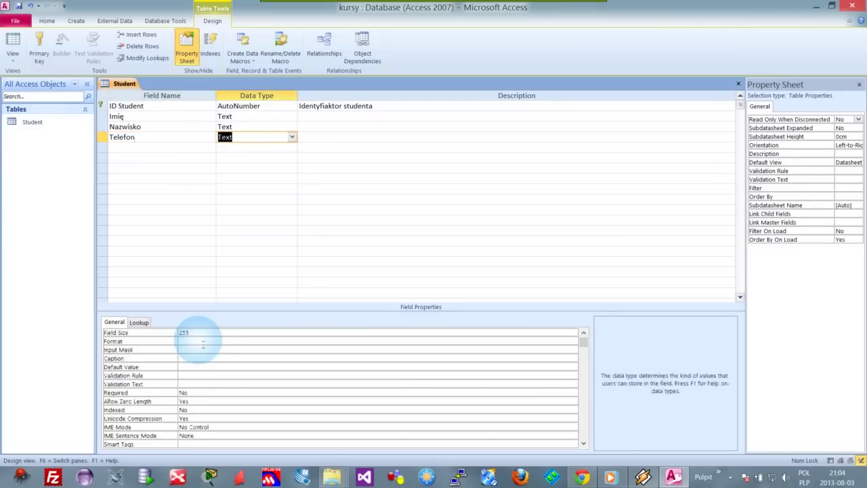
click(173, 335)
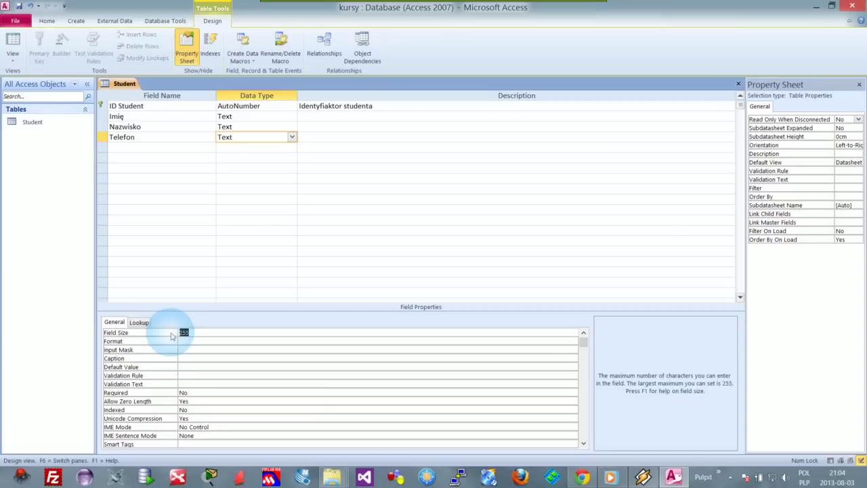
text(15)
key(Return)
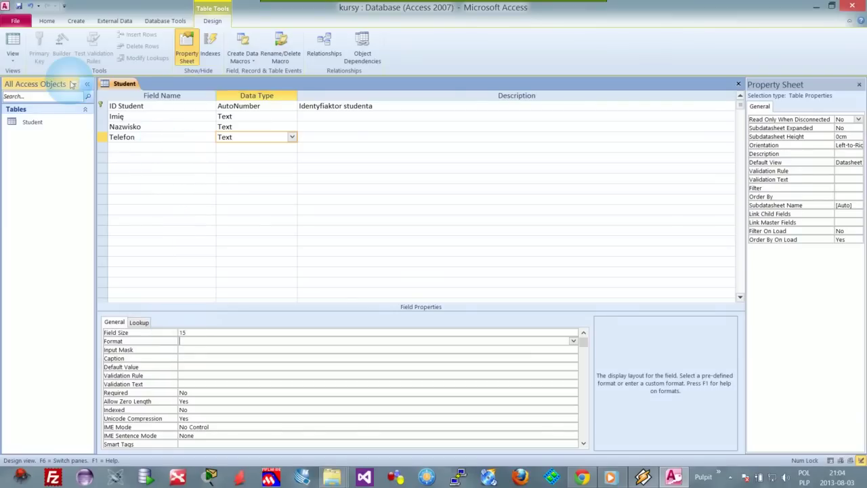
right_click(119, 83)
click(144, 91)
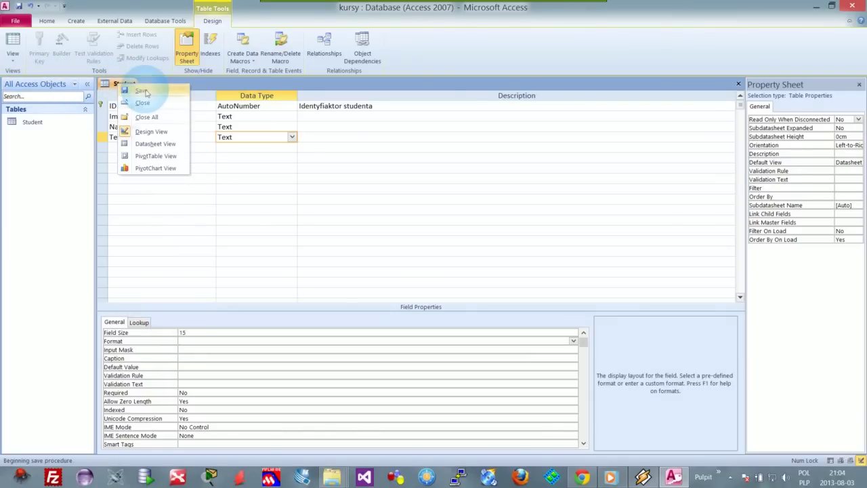
Step: Remove the primary key from the ID Student field and set it again
right_click(101, 108)
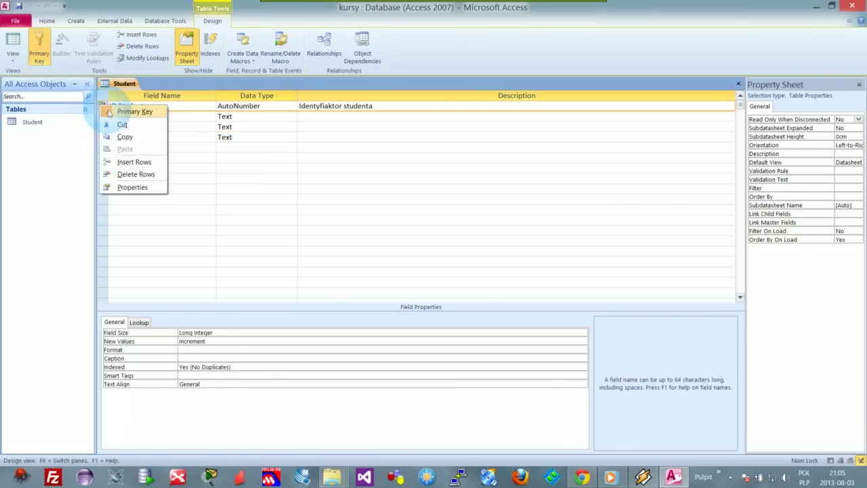
click(109, 113)
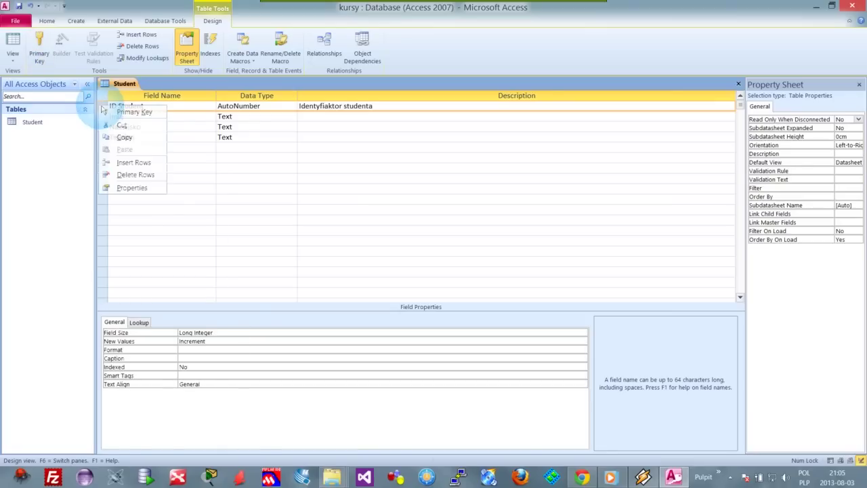
click(106, 111)
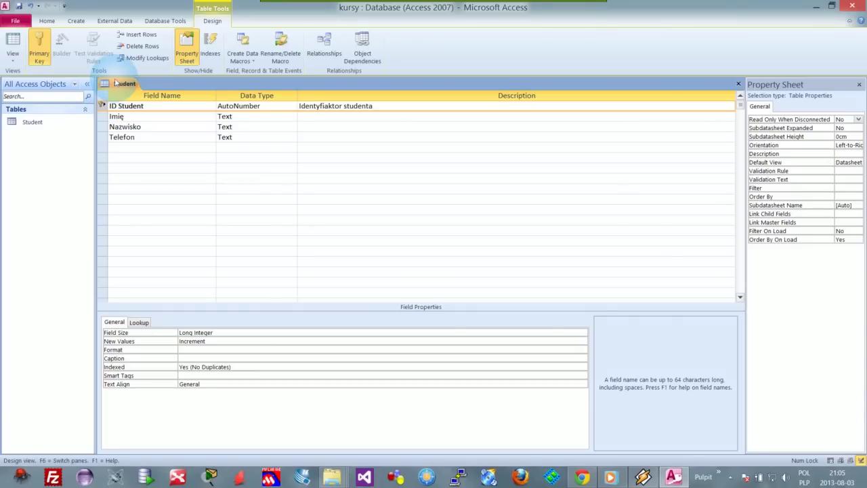
Step: Close the Student table and create a new table named Faktura, opened in Design view
right_click(115, 83)
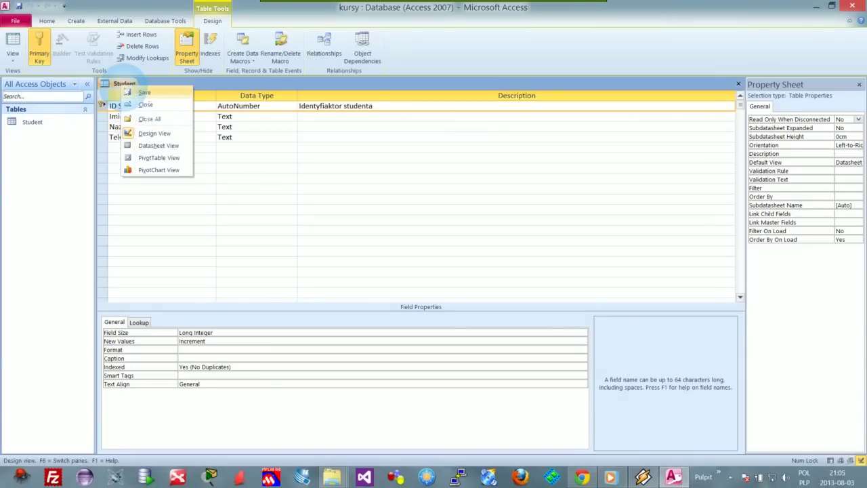
click(145, 104)
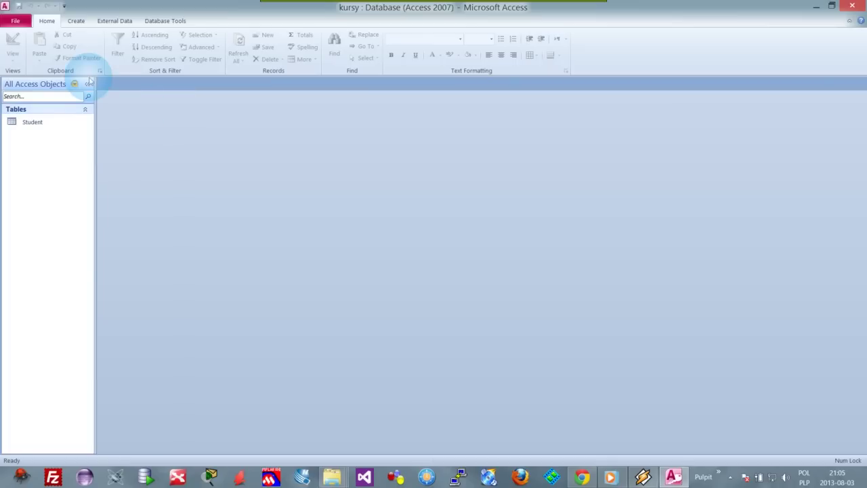
click(75, 22)
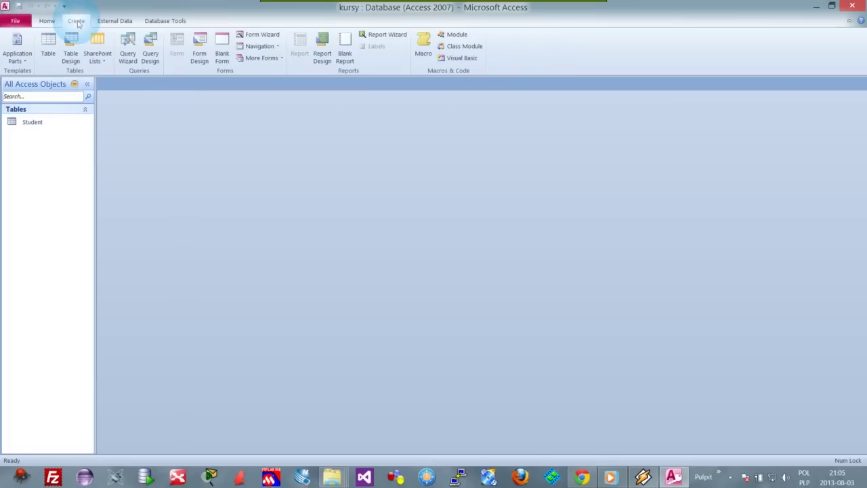
click(48, 45)
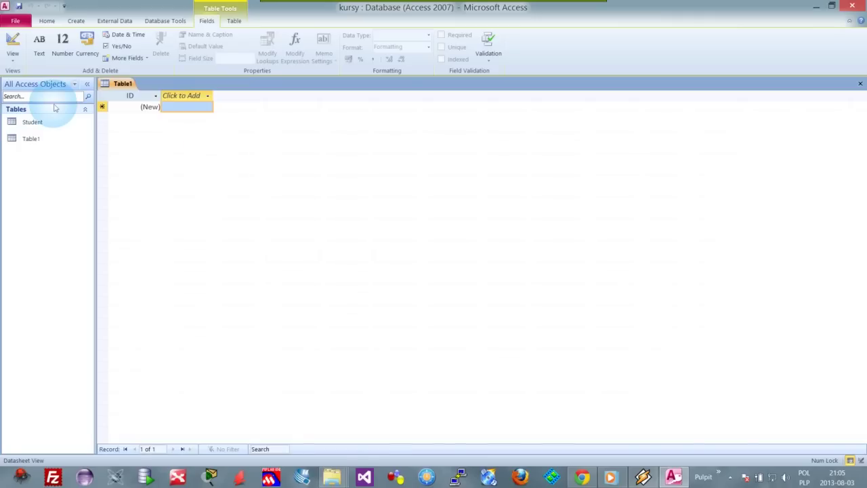
click(12, 44)
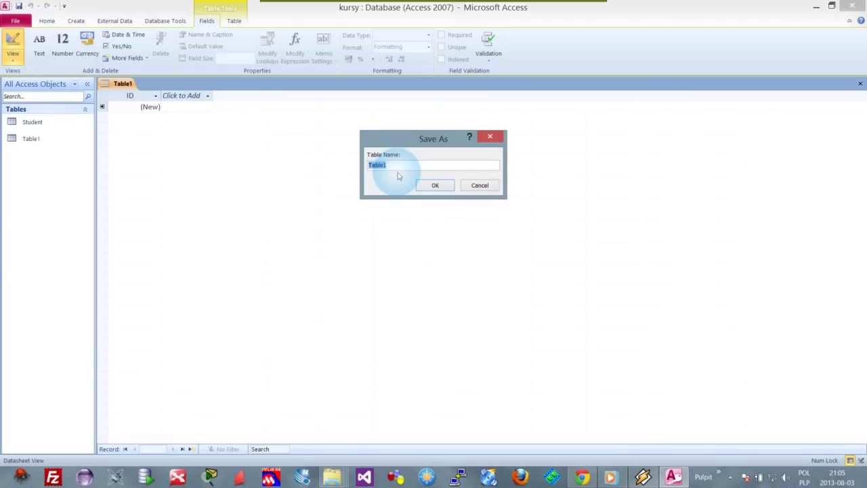
text(Faktura)
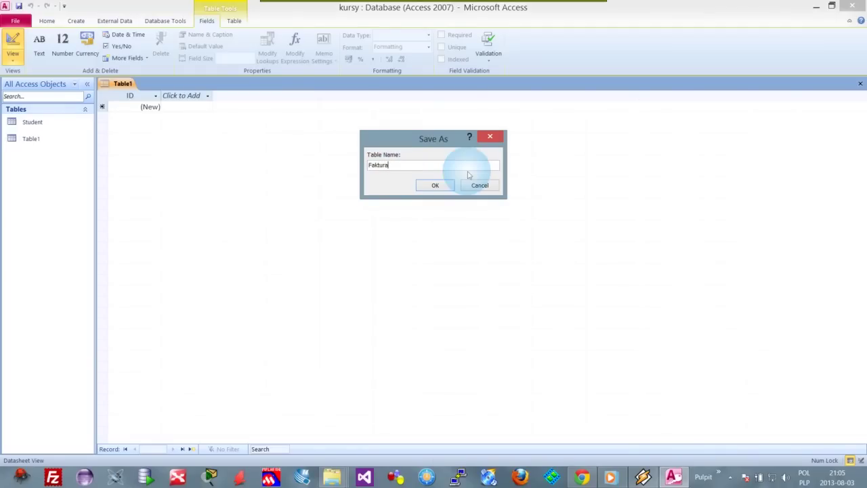
click(447, 186)
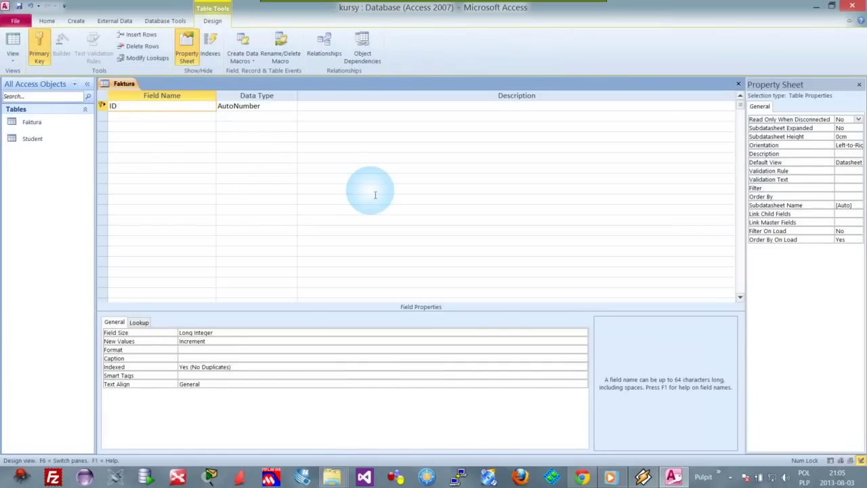
Step: Rename the Faktura table's ID field to "ID Faktury"
text(Faktury)
key(Tab)
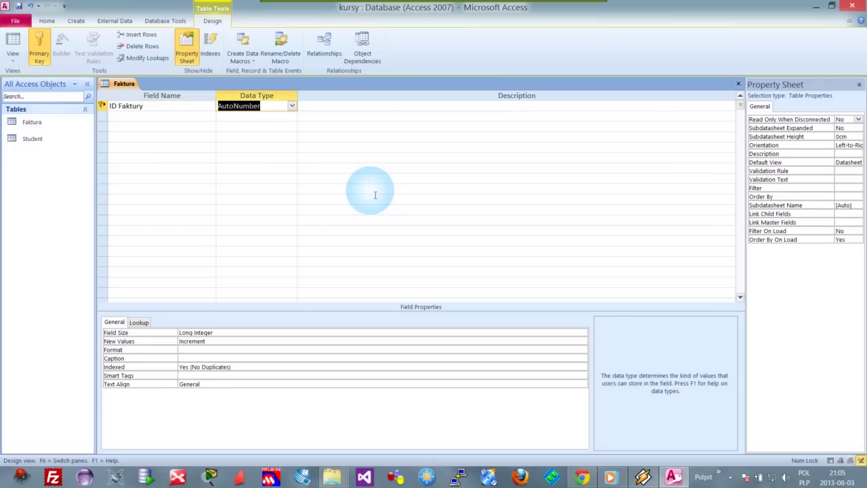
Step: Give the ID Faktury field the description "Identyfikator faktury"
click(342, 106)
text(Ide)
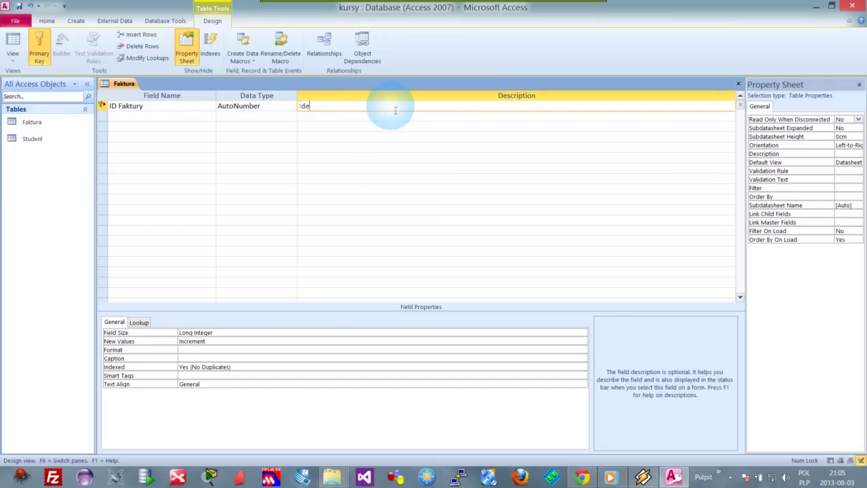
text(ntyfikator faktury)
key(Return)
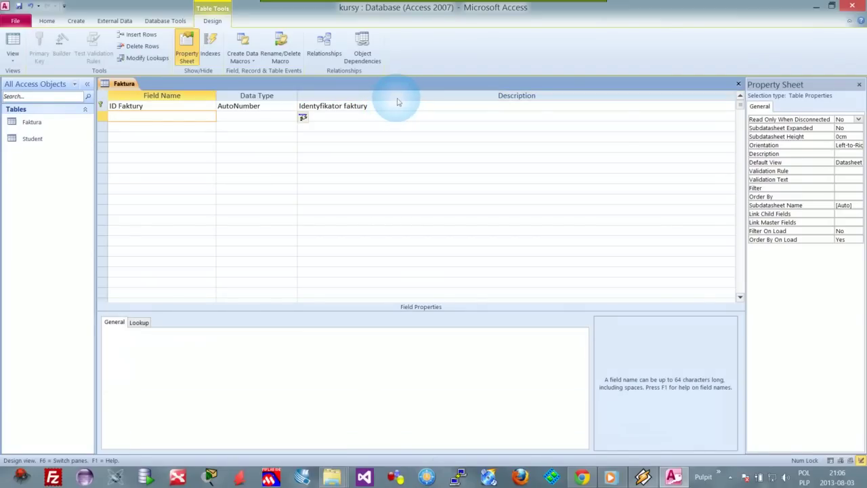
Step: Add a Number field named "ID Studenta" with the description "Identyfikator studenta" to the Faktura table
text(Id)
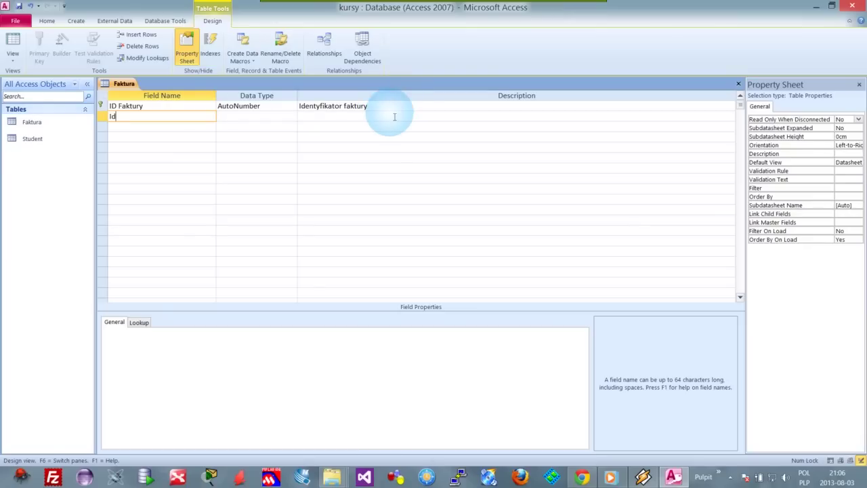
key(BackSpace)
text(D Studenta)
key(Tab)
click(292, 116)
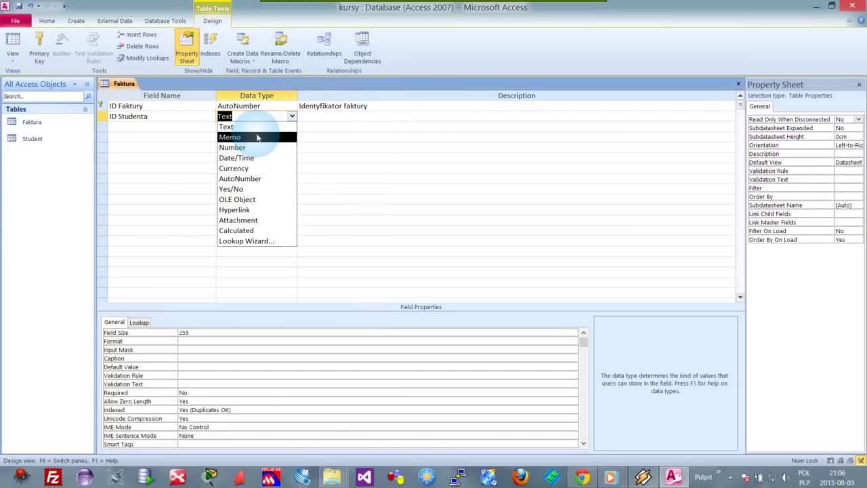
click(256, 147)
key(Tab)
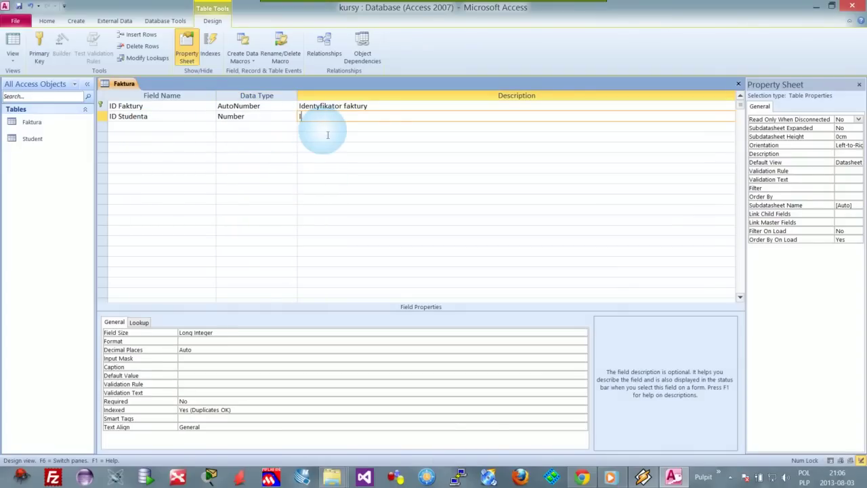
text(Identyfikator studenta)
key(Return)
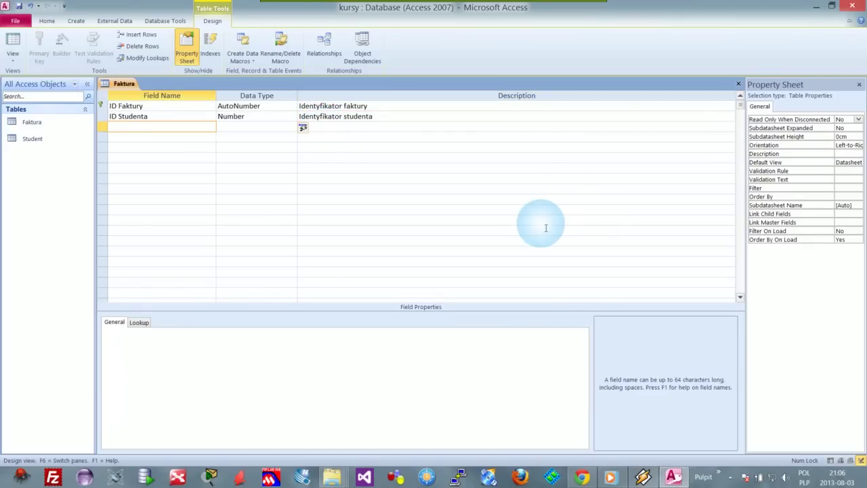
Step: Add a Date/Time field named "Data wystawienia" to the Faktura table
text(Data wystawie)
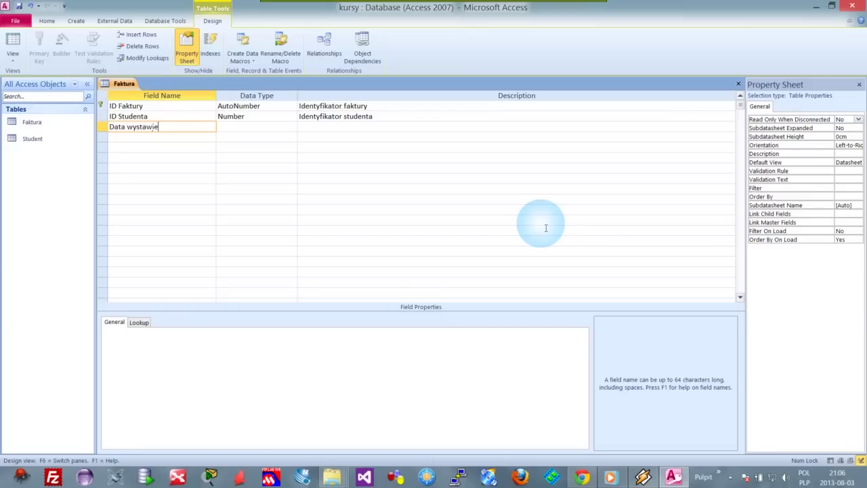
text(nia)
key(Return)
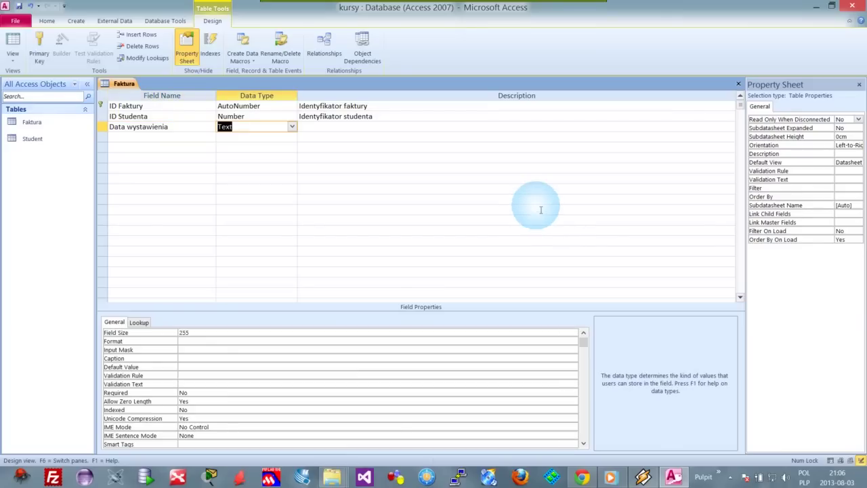
click(290, 126)
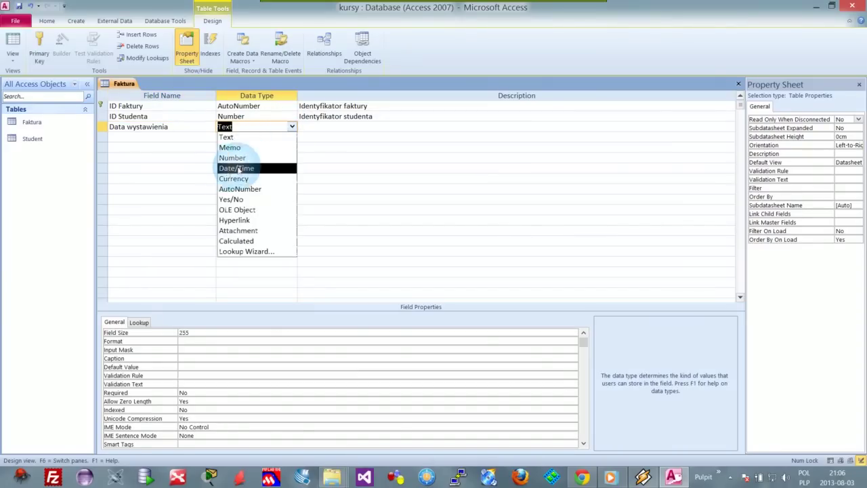
click(228, 168)
Step: Add a field named "Wartość" with the Currency data type and Currency format to the Faktura table
click(145, 137)
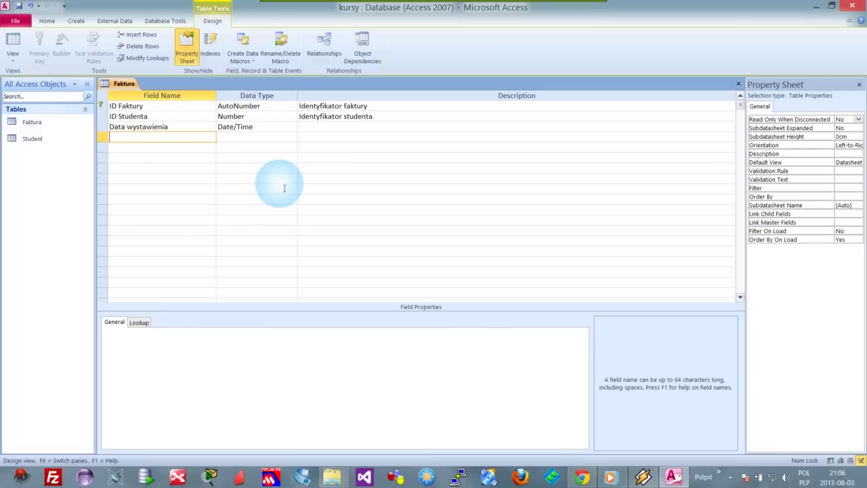
text(Wartość)
key(Tab)
click(251, 141)
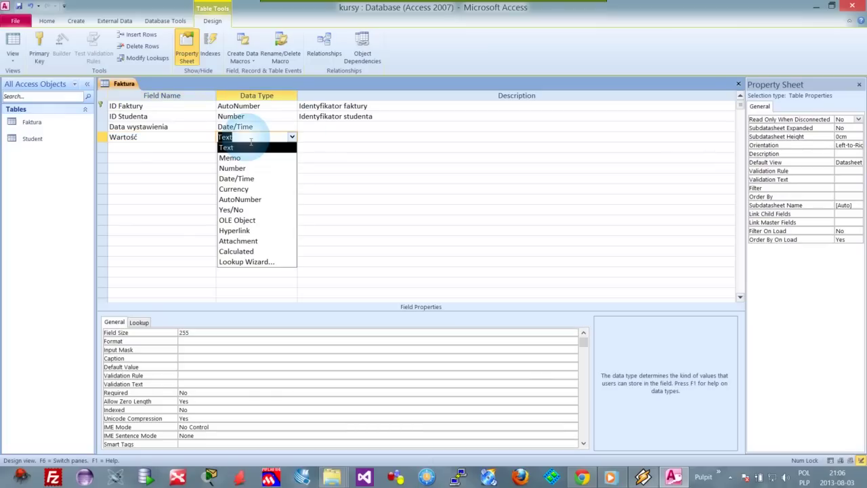
click(245, 189)
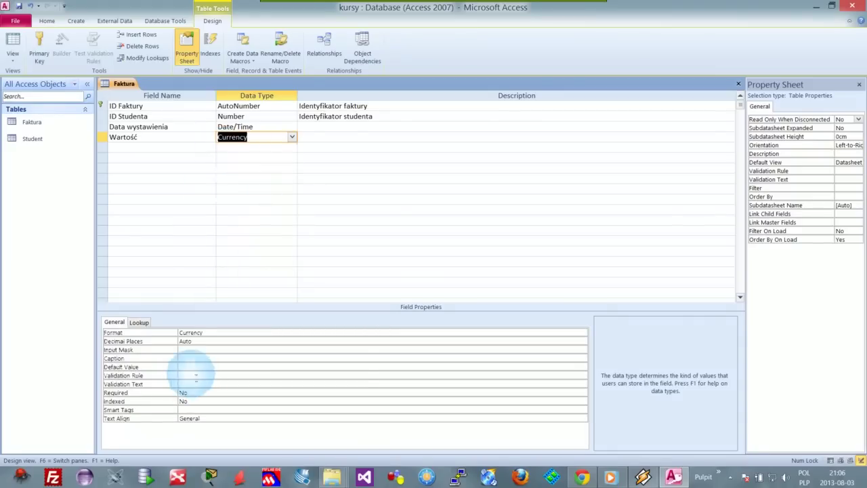
click(214, 332)
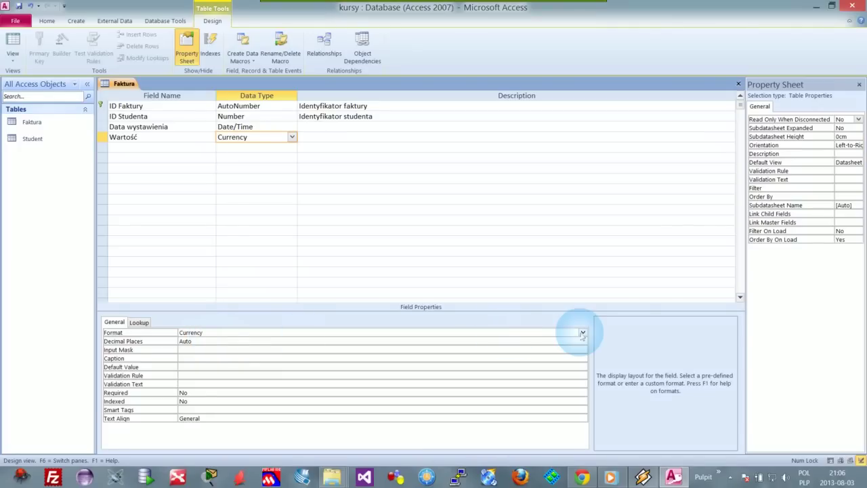
click(581, 332)
click(242, 332)
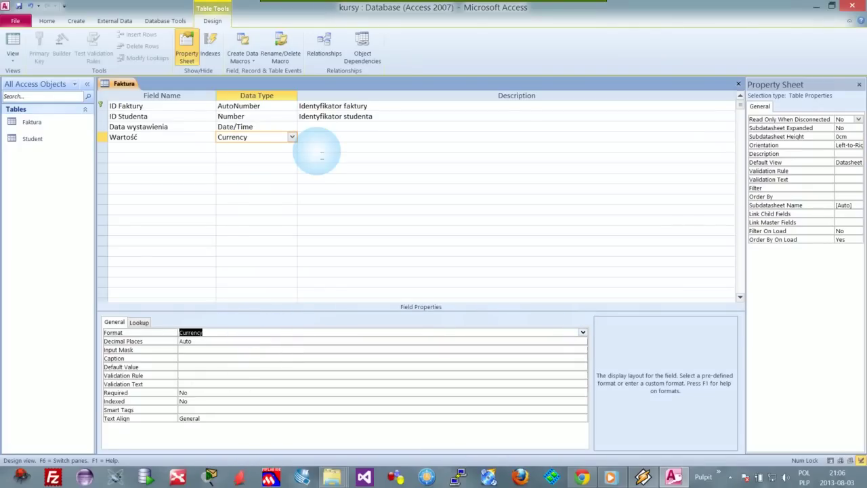
click(315, 138)
Step: Save and close the Faktura table
right_click(125, 86)
key(Escape)
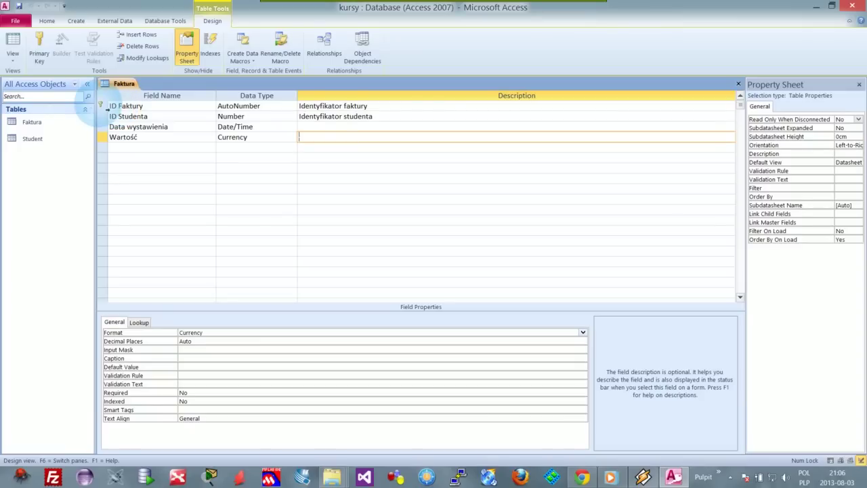
click(103, 107)
right_click(103, 106)
click(125, 110)
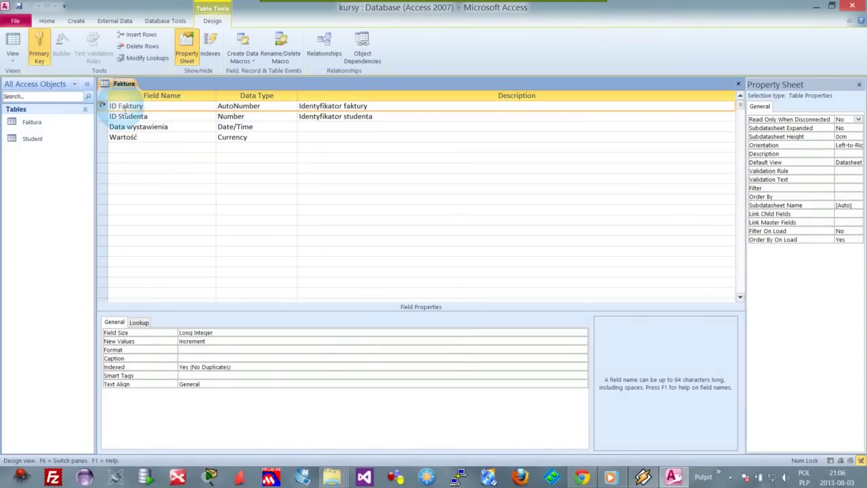
right_click(125, 83)
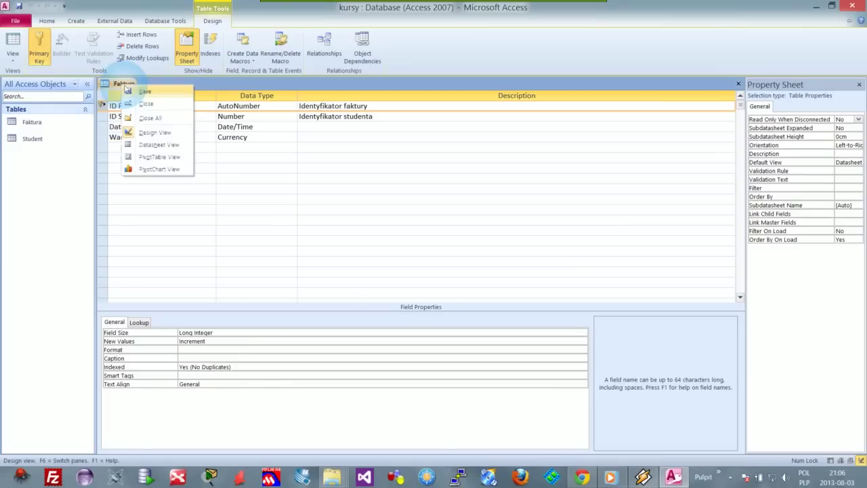
click(146, 103)
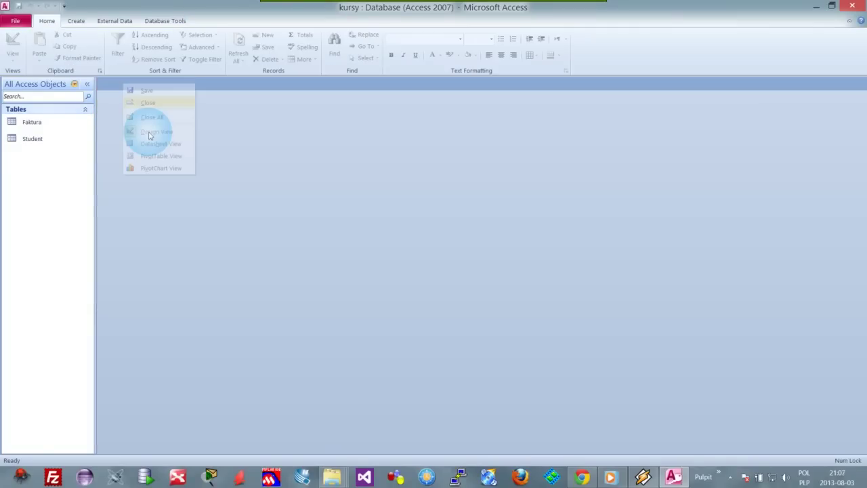
Step: Open the database relationships and add both the Faktura and Student tables to the diagram
click(76, 21)
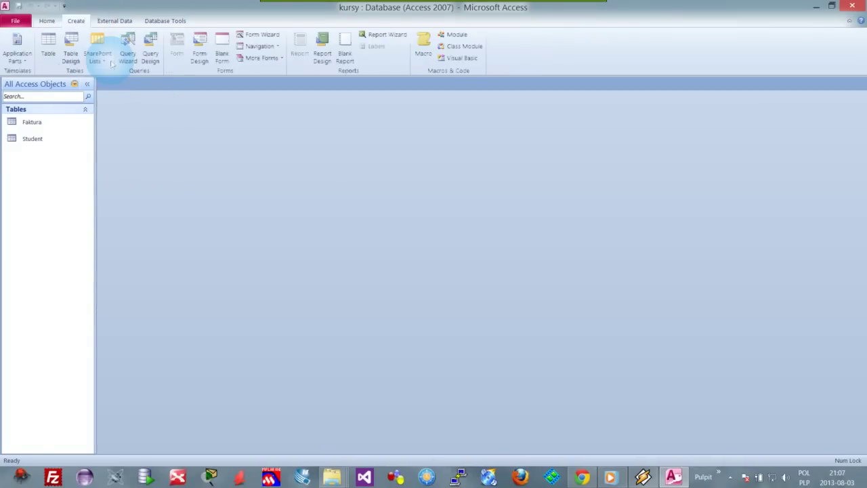
scroll(116, 43, down, 2)
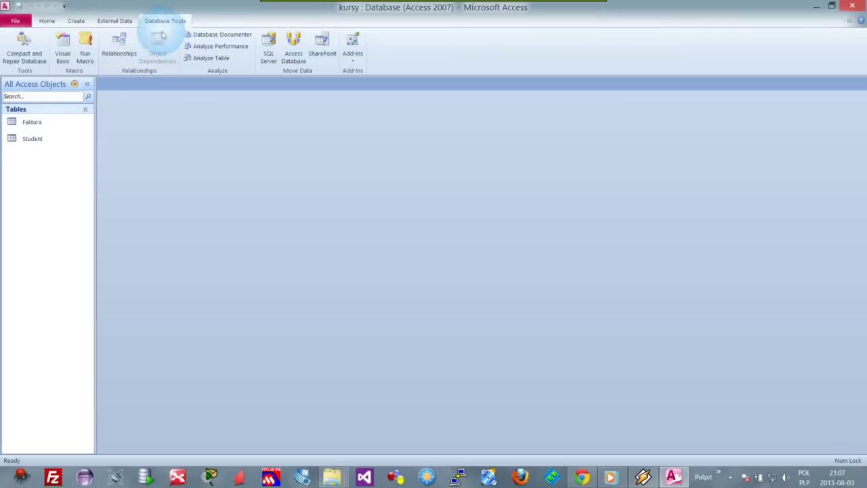
click(119, 46)
drag(426, 103, 387, 103)
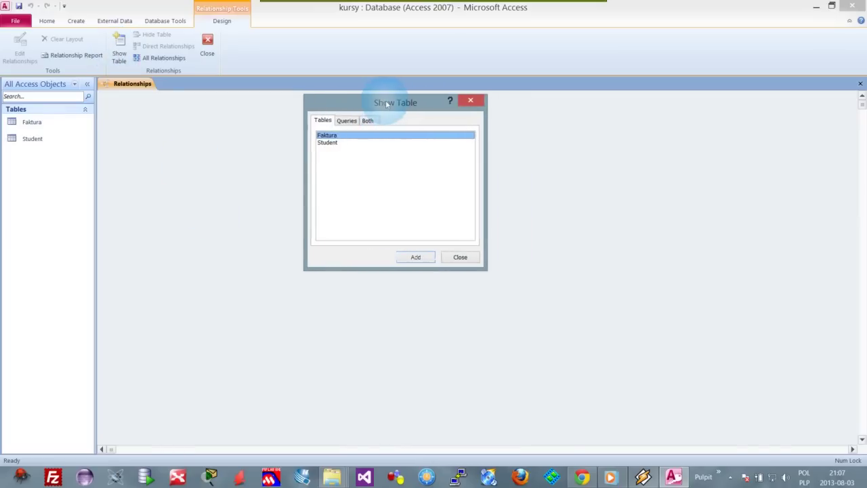
shift+click(328, 142)
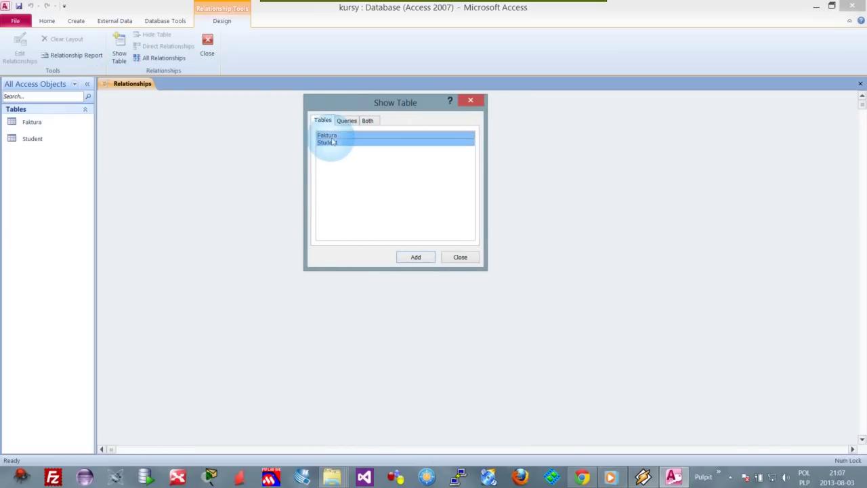
click(415, 257)
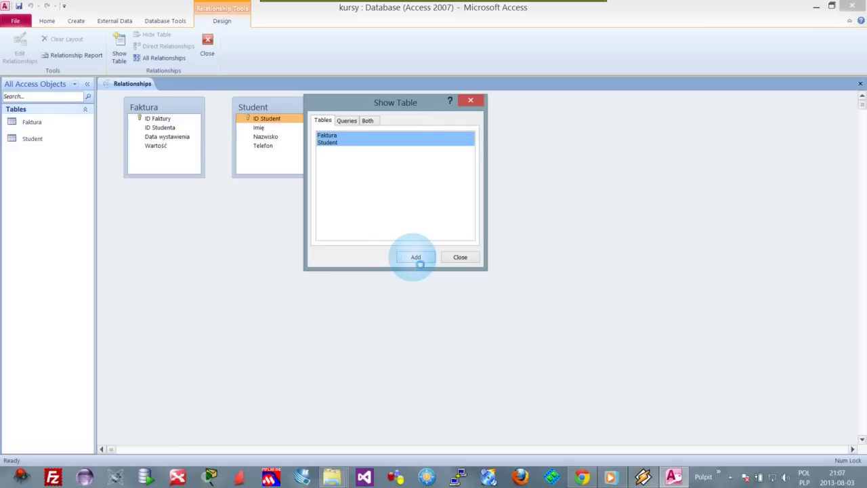
click(460, 257)
Step: Swap the two tables in the relationships diagram so that Student stands to the left of Faktura
drag(173, 107, 378, 106)
drag(296, 104, 186, 102)
drag(395, 108, 291, 105)
click(155, 116)
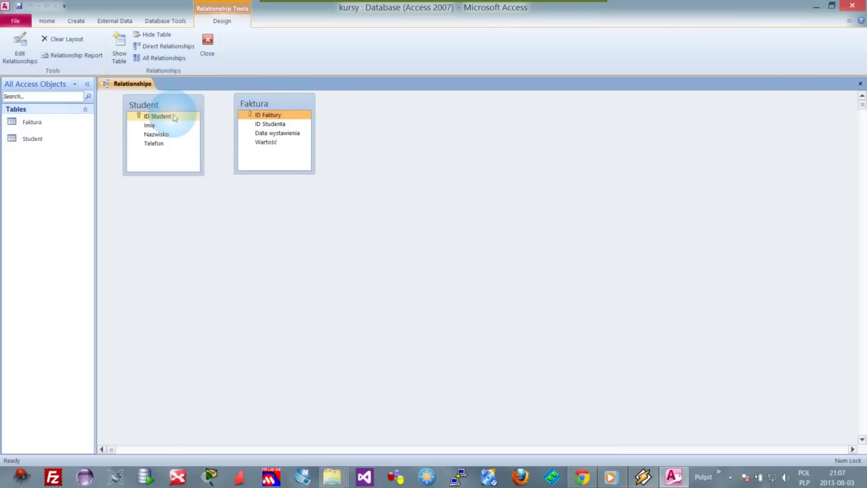
click(153, 117)
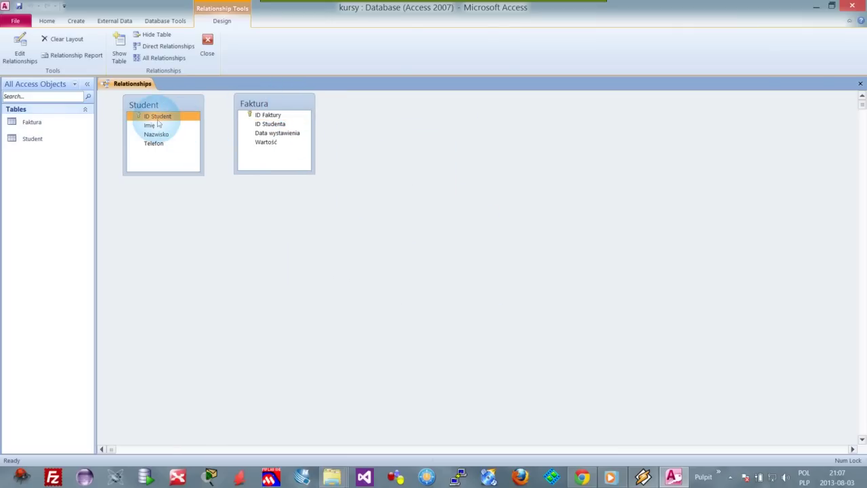
drag(157, 122, 312, 207)
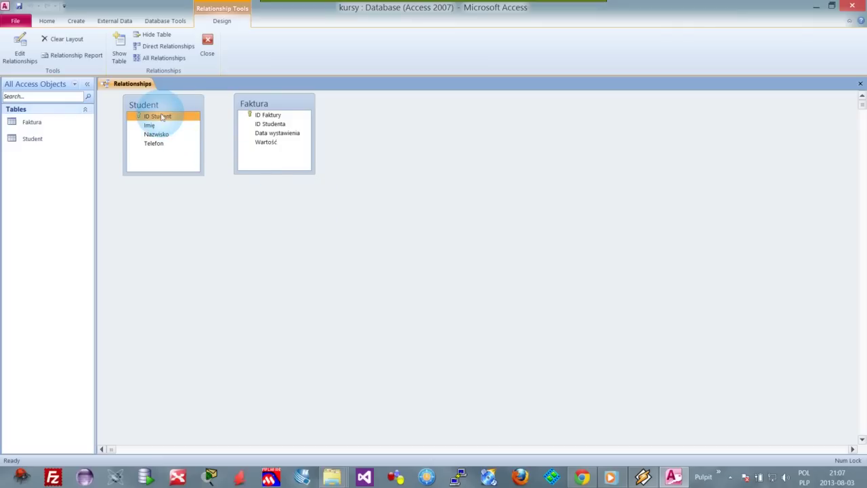
drag(163, 117, 226, 114)
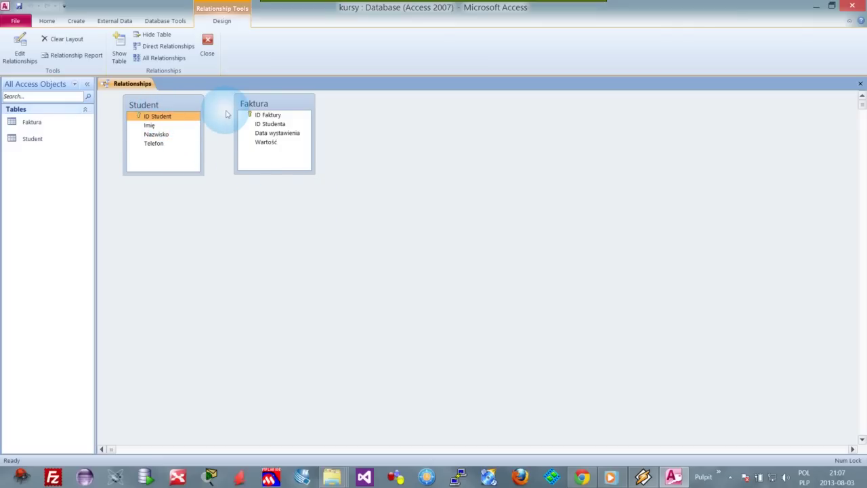
Step: Create a relationship from ID Student in Student to ID Studenta in Faktura, with referential integrity enforced
drag(161, 116, 270, 99)
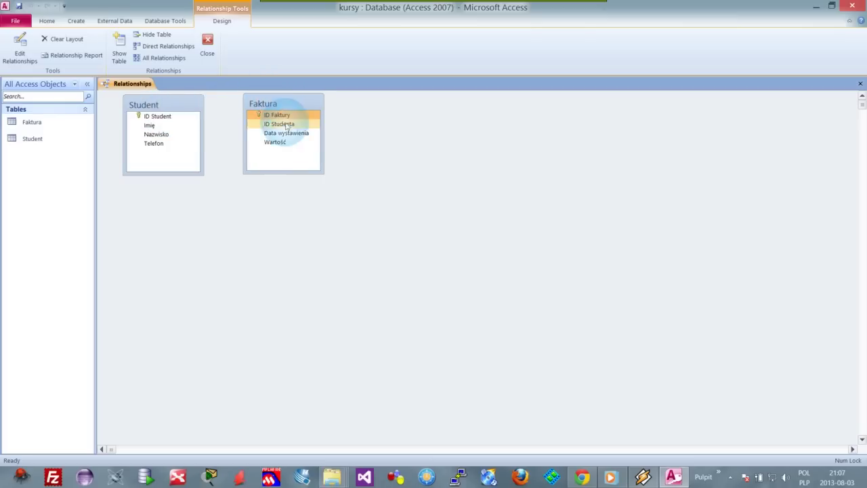
click(160, 116)
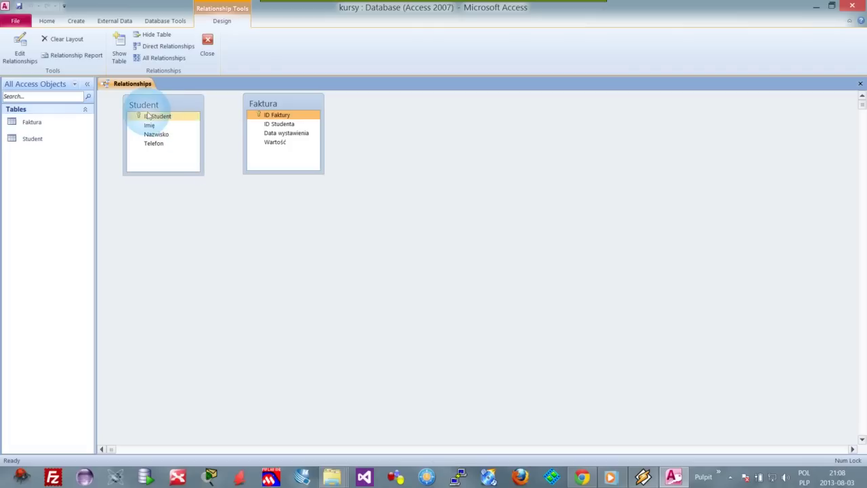
click(165, 116)
drag(150, 117, 271, 126)
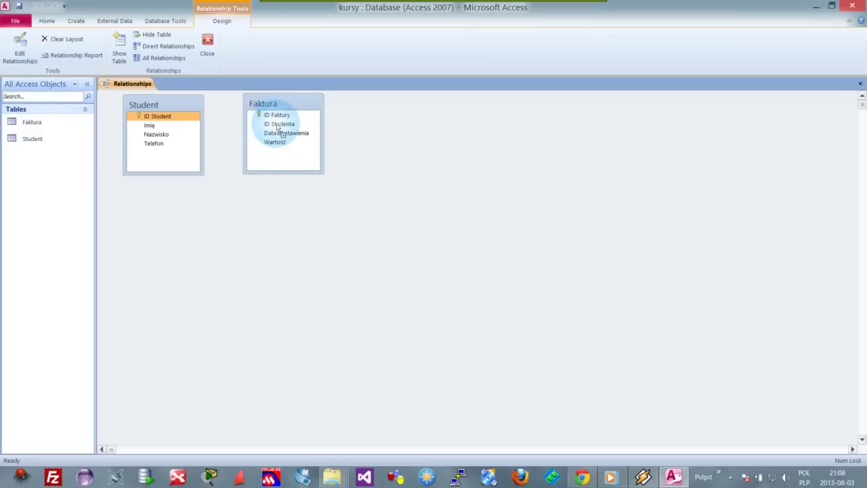
drag(414, 117, 294, 212)
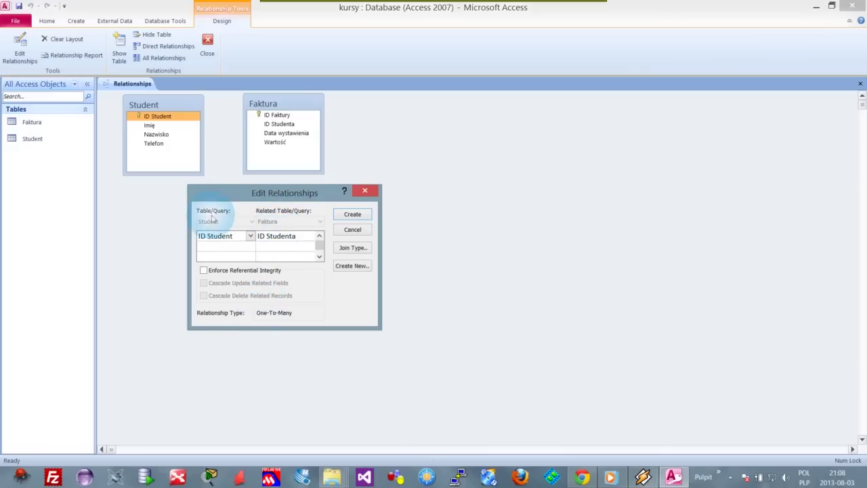
click(206, 270)
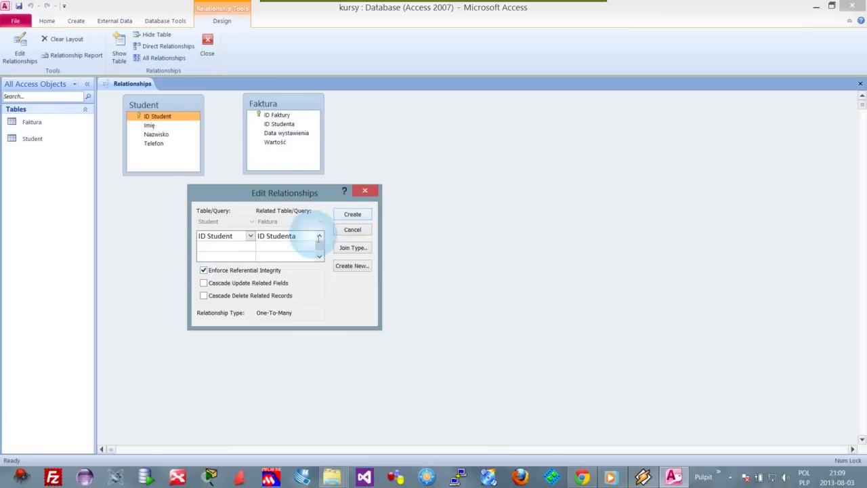
click(352, 215)
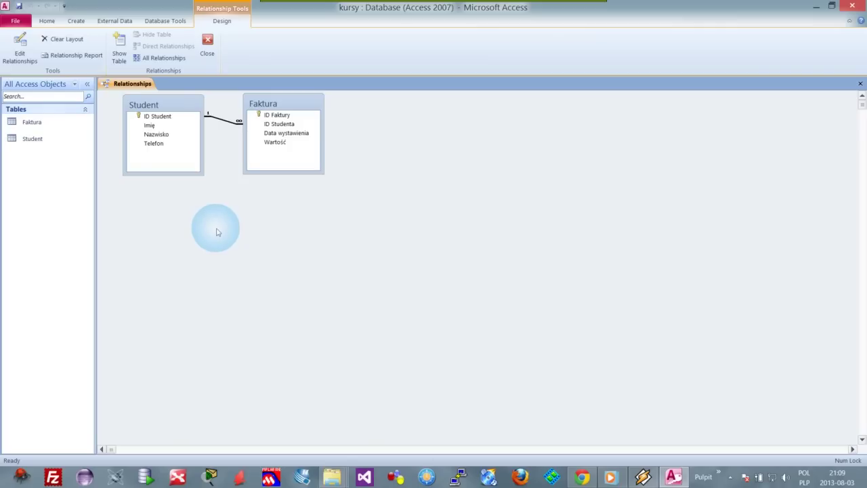
Step: Open the Student table and add a first record with the student's first name, surname and phone number
click(47, 20)
click(32, 122)
double_click(29, 139)
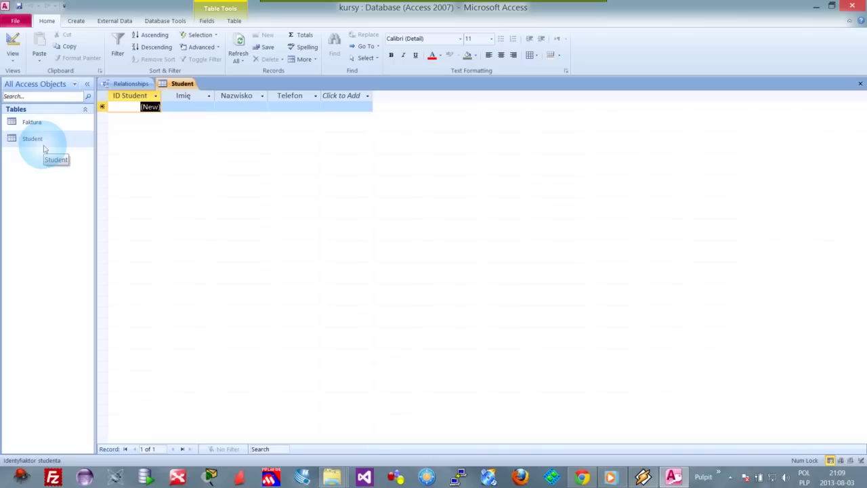
key(Tab)
text(A)
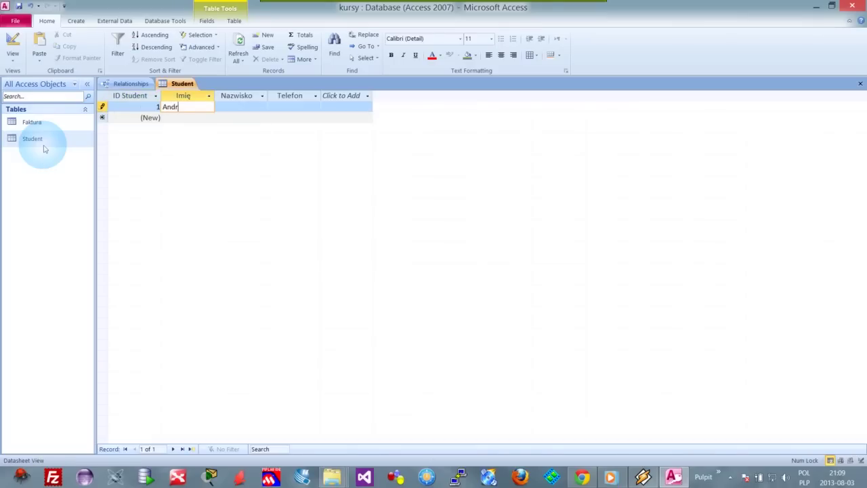
key(Tab)
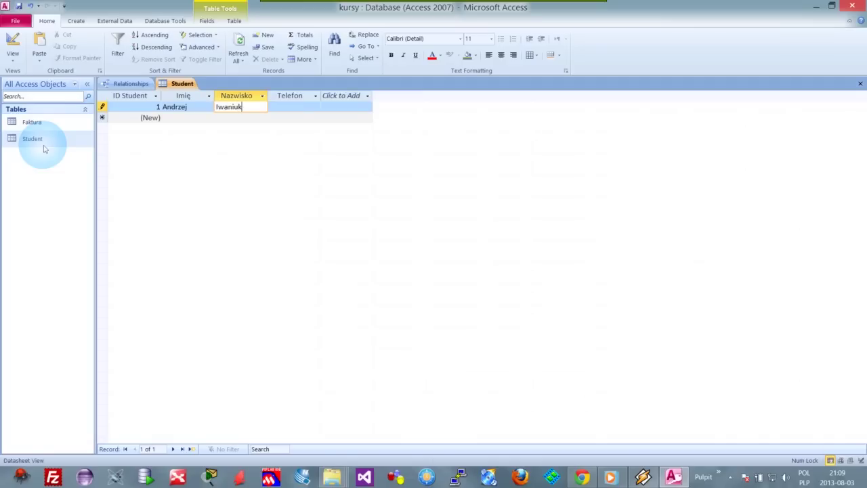
key(Tab)
text(70899966)
key(Tab)
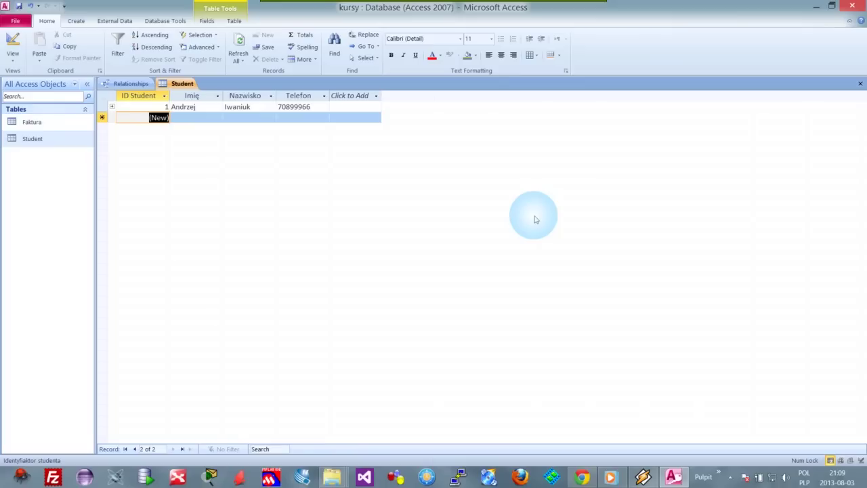
key(Tab)
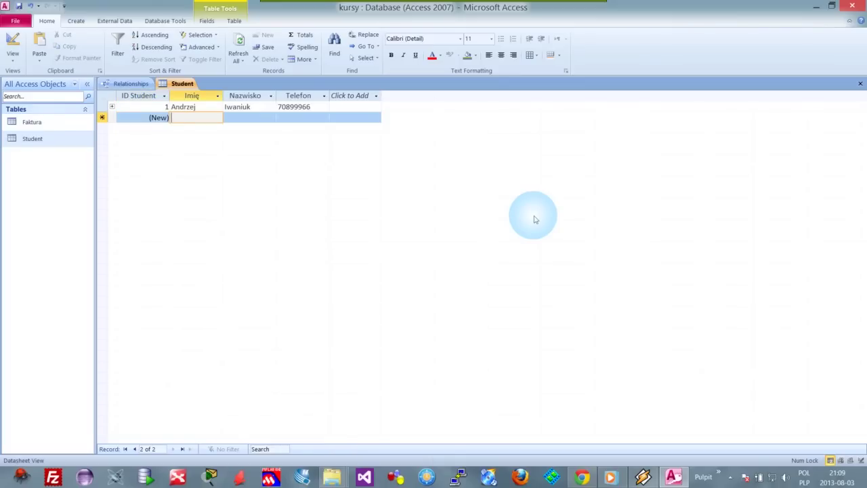
Step: Check the Student table's field definitions in Design view and return to its datasheet
click(32, 138)
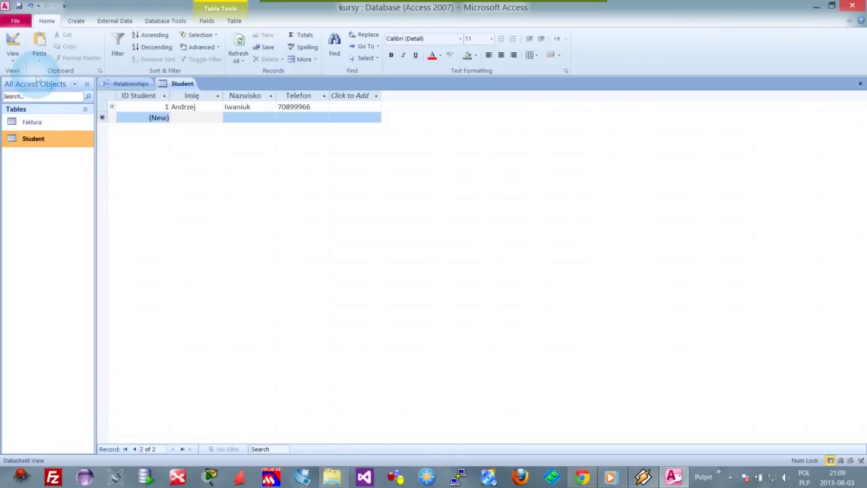
click(12, 48)
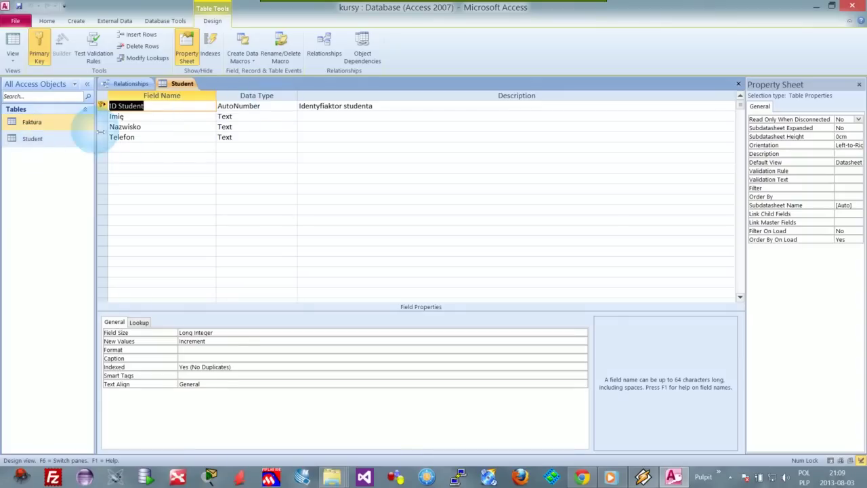
click(32, 138)
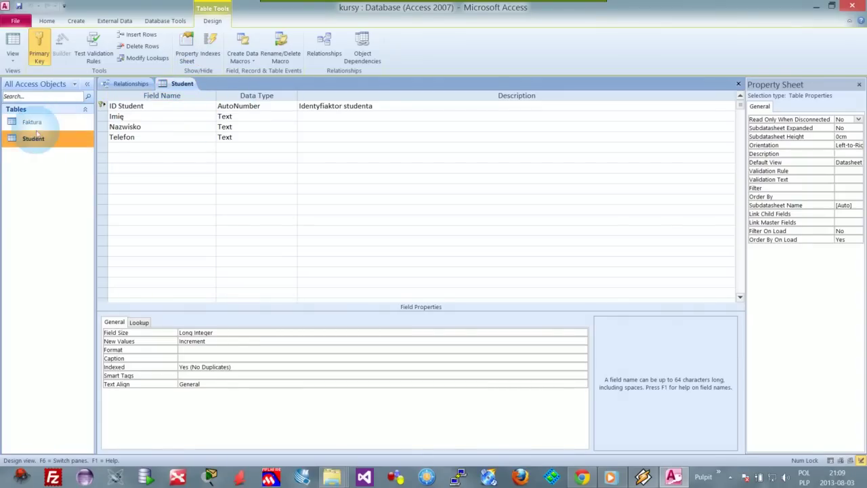
double_click(32, 139)
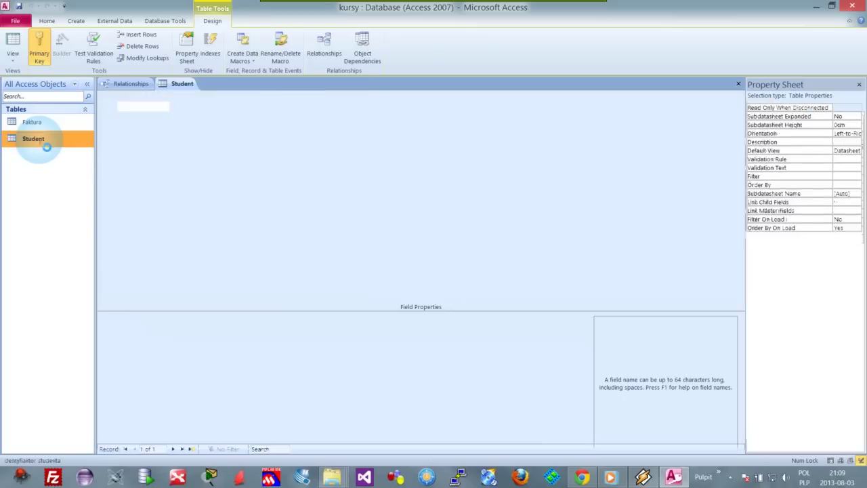